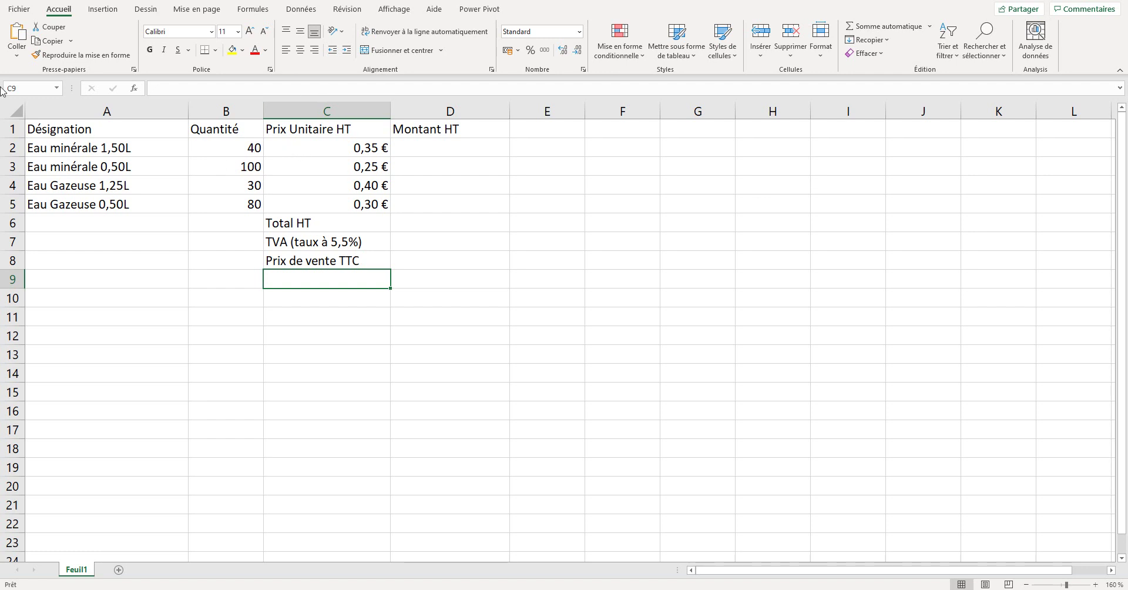
# Examine the product names, quantities and unit prices in A2:C5, and the empty Montant HT, Total HT and TTC cells
pyautogui.moveTo(78, 149); pyautogui.dragTo(142, 199)
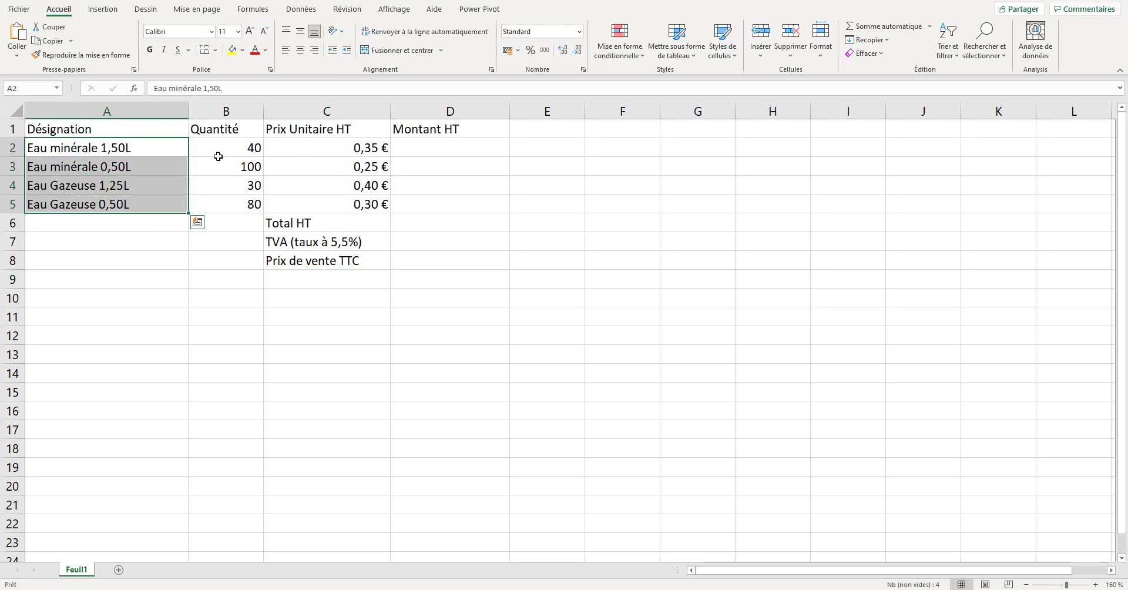
pyautogui.moveTo(205, 147); pyautogui.dragTo(245, 197)
pyautogui.moveTo(358, 147); pyautogui.dragTo(371, 203)
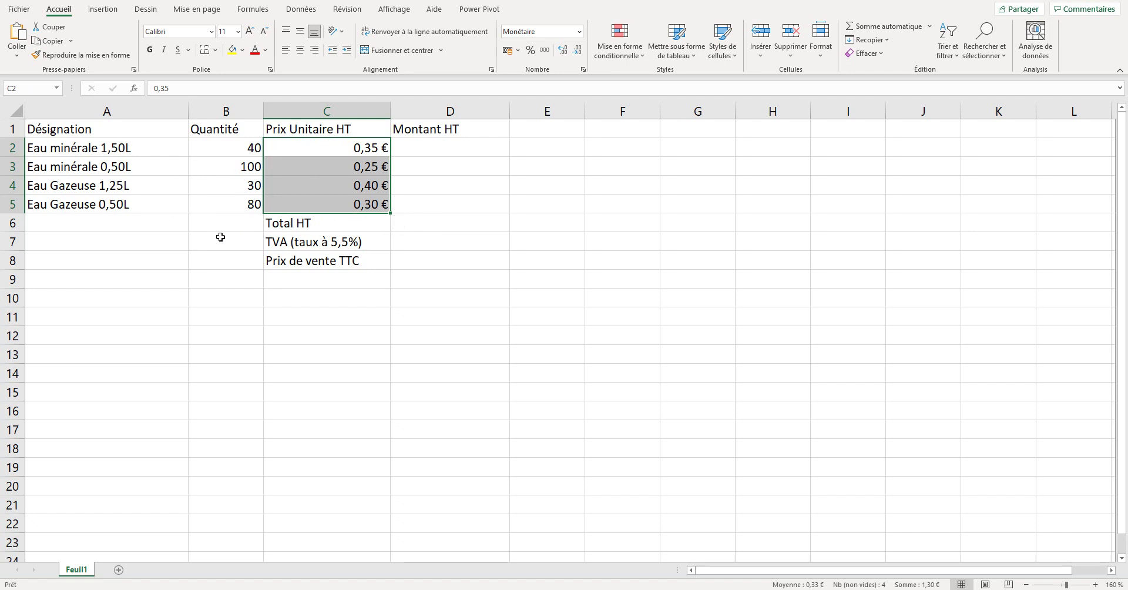
pyautogui.click(216, 243)
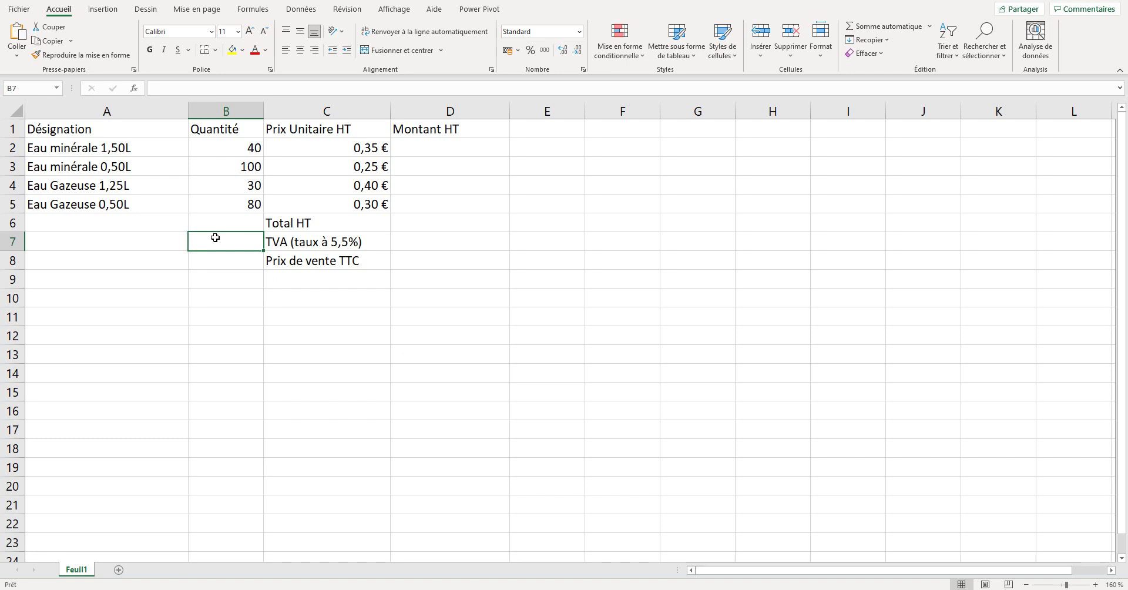
pyautogui.click(415, 148)
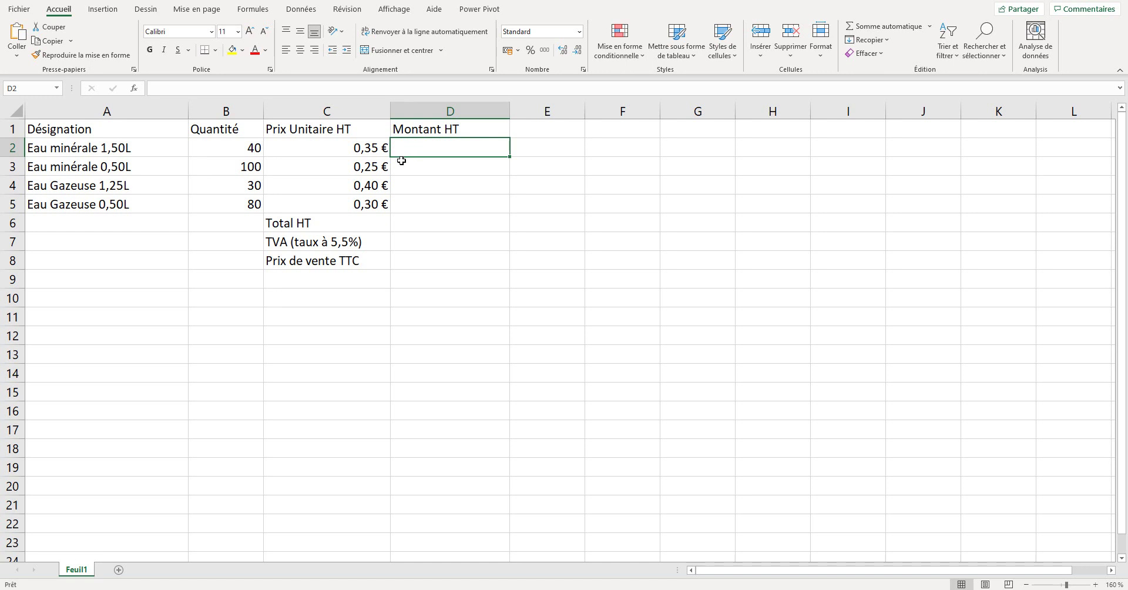
pyautogui.click(426, 227)
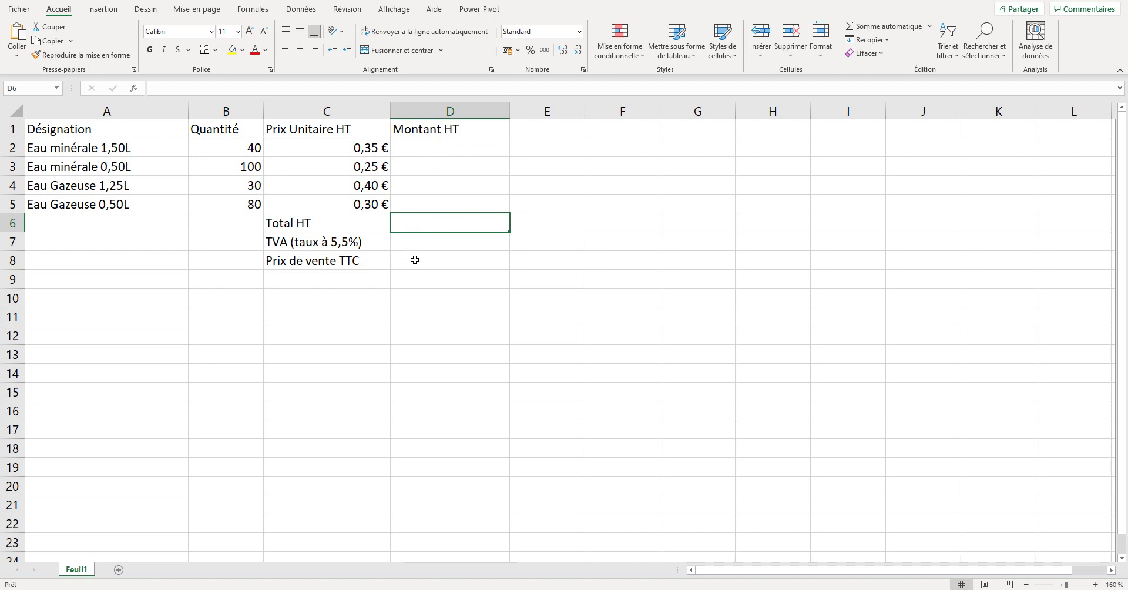
pyautogui.click(414, 259)
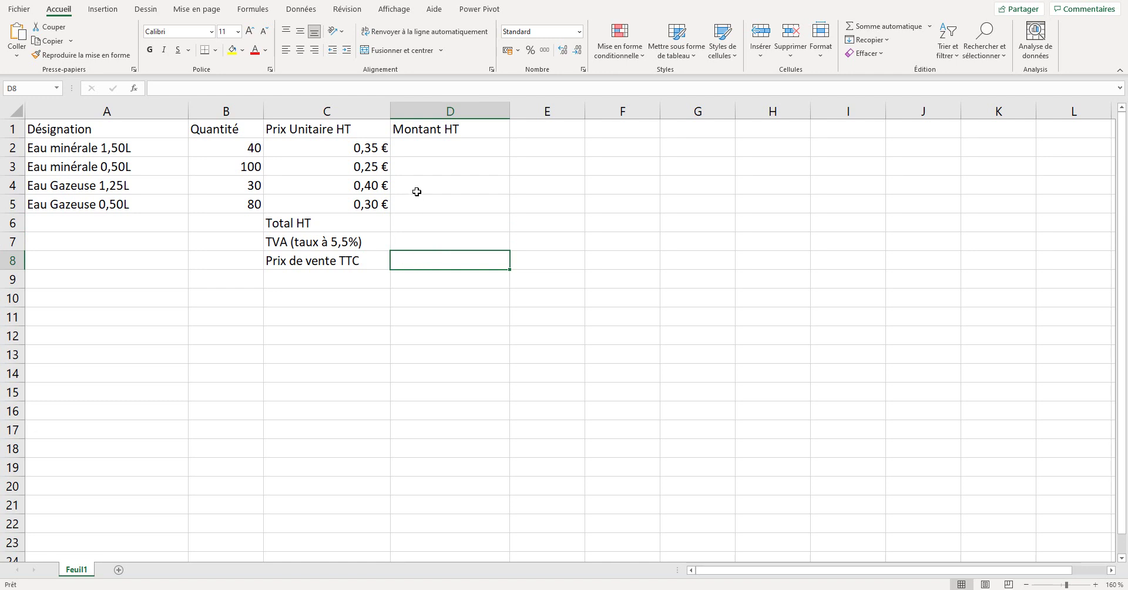
# Calculate the Montant HT of the first product in D2 with the formula =B2*C2
pyautogui.click(423, 149)
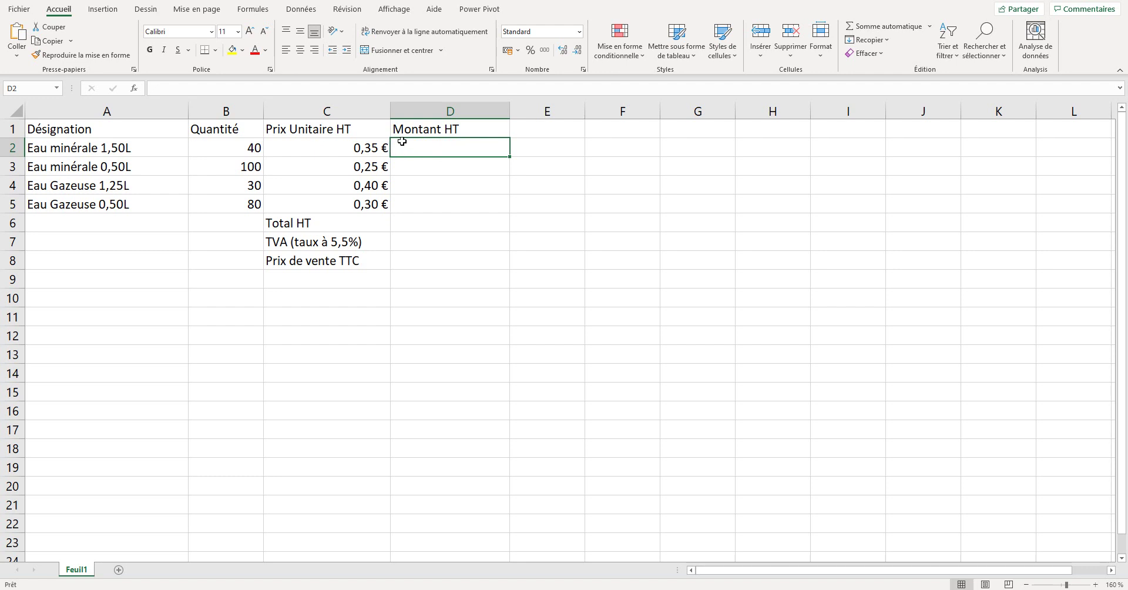
pyautogui.write('=')
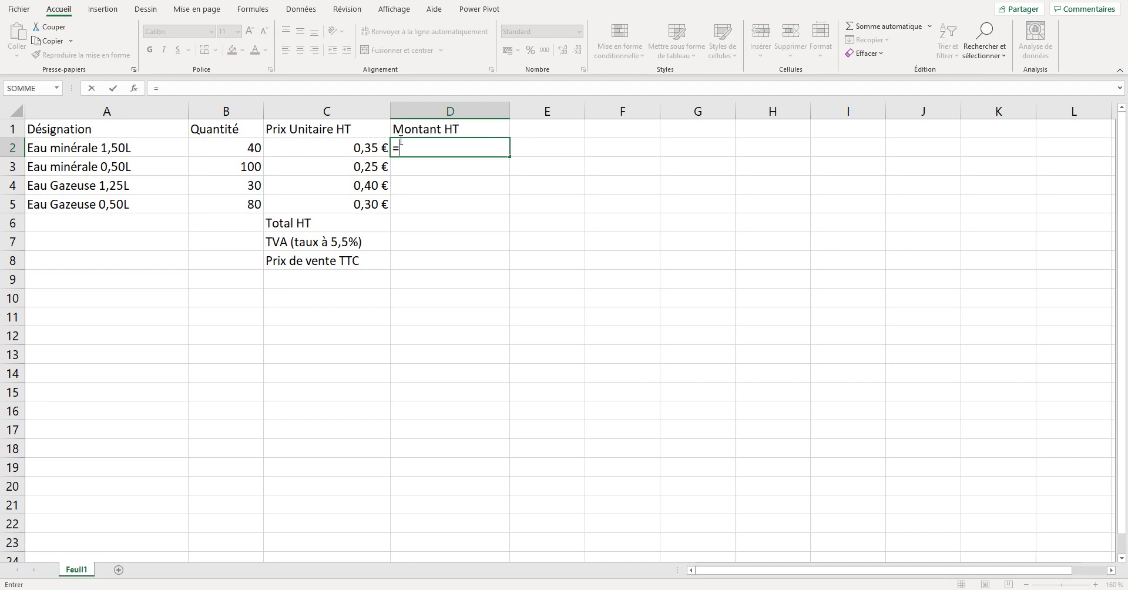
pyautogui.click(244, 148)
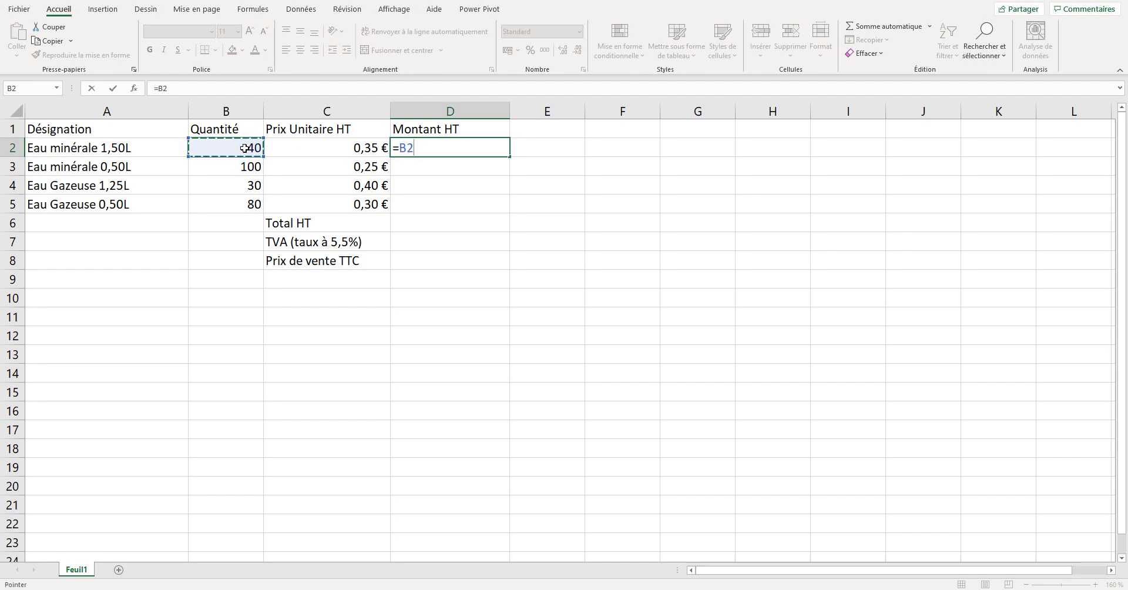
pyautogui.write('*')
pyautogui.click(303, 145)
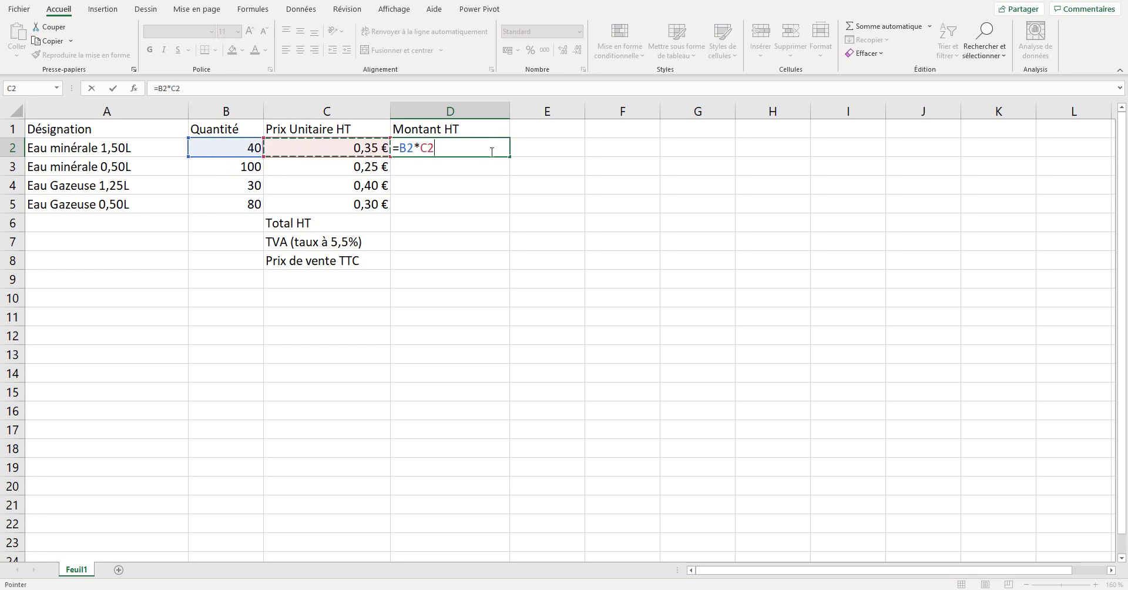
pyautogui.press('Return')
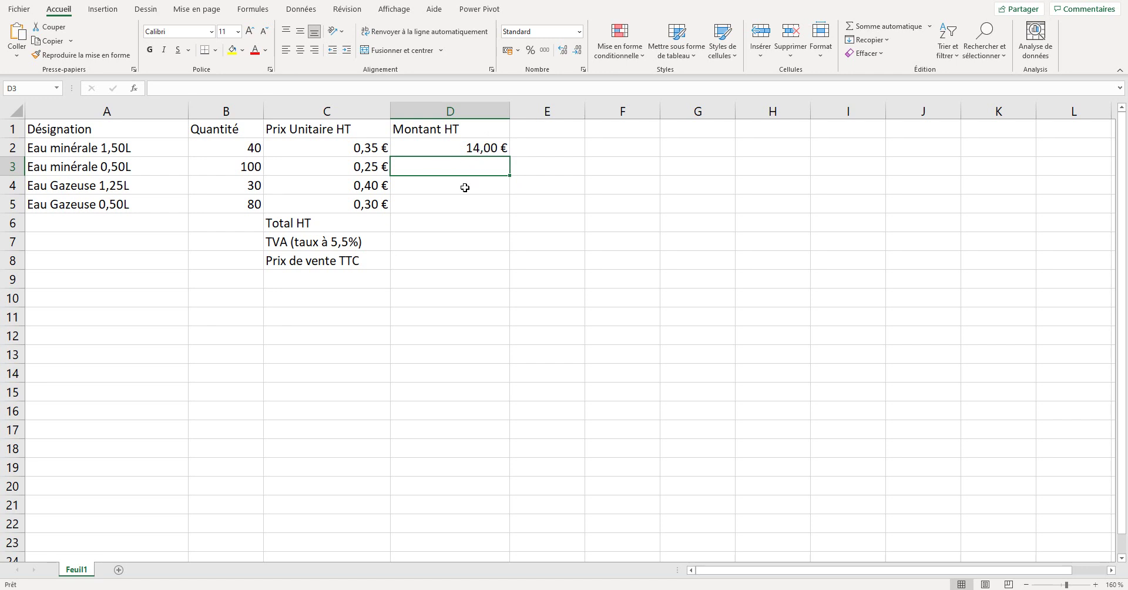
# Check the number format of the first Montant HT amount in D2 in its cell format settings
pyautogui.rightClick(409, 147)
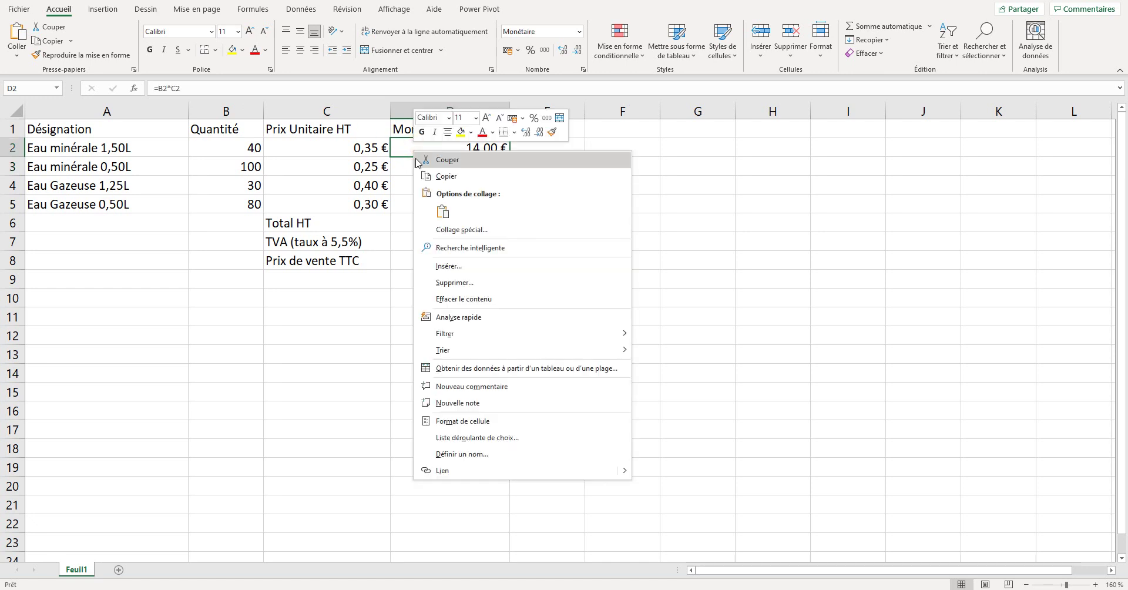
pyautogui.click(469, 419)
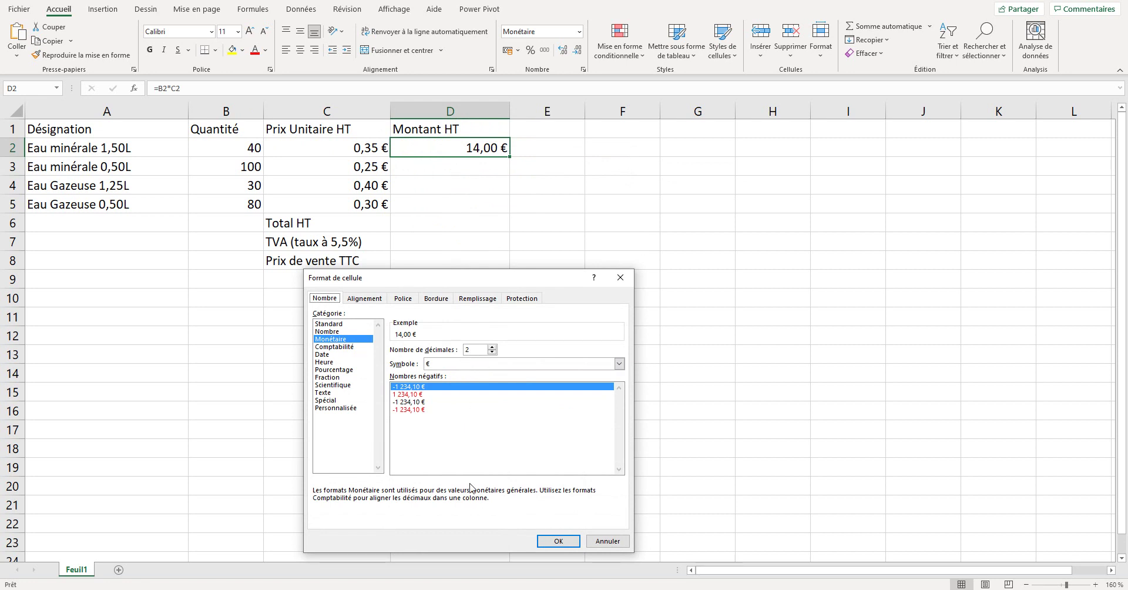
pyautogui.click(562, 541)
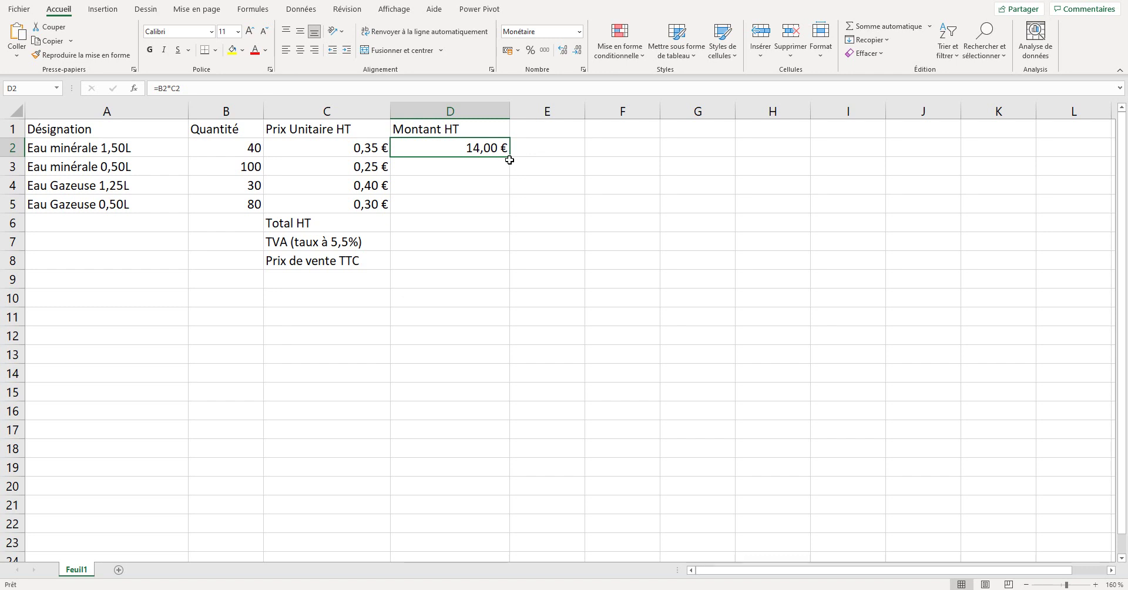
# Fill the Montant HT formula from D2 down through D5 for the remaining products
pyautogui.click(424, 168)
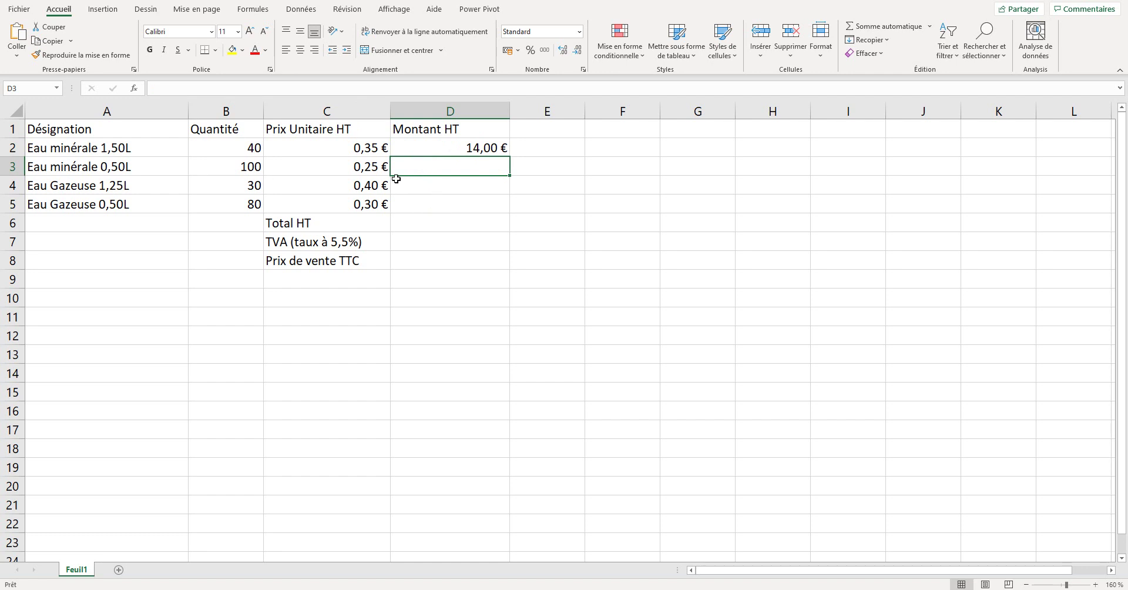
pyautogui.click(461, 147)
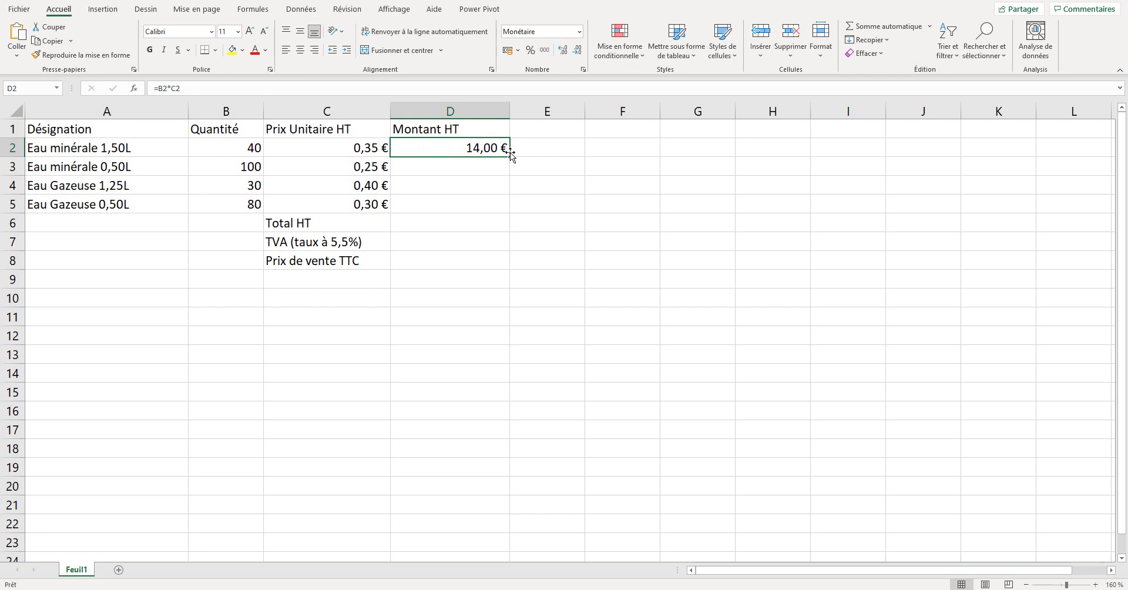
pyautogui.moveTo(508, 156); pyautogui.dragTo(503, 208)
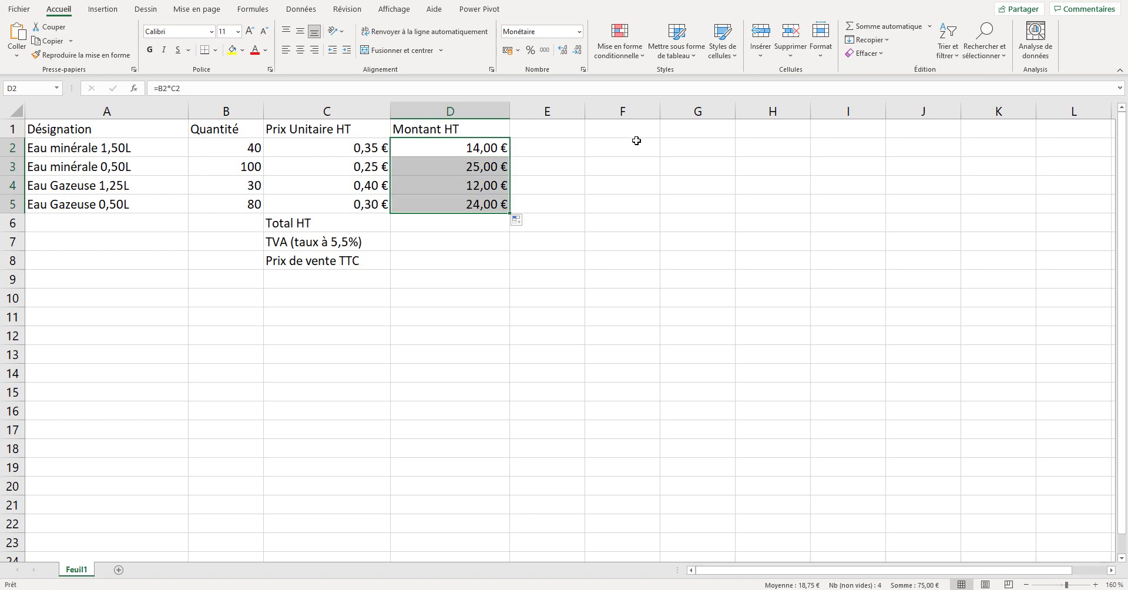
# Check the copied Montant HT formulas in D3 to D5, leaving them unmodified
pyautogui.click(615, 154)
pyautogui.click(475, 165)
pyautogui.click(456, 187)
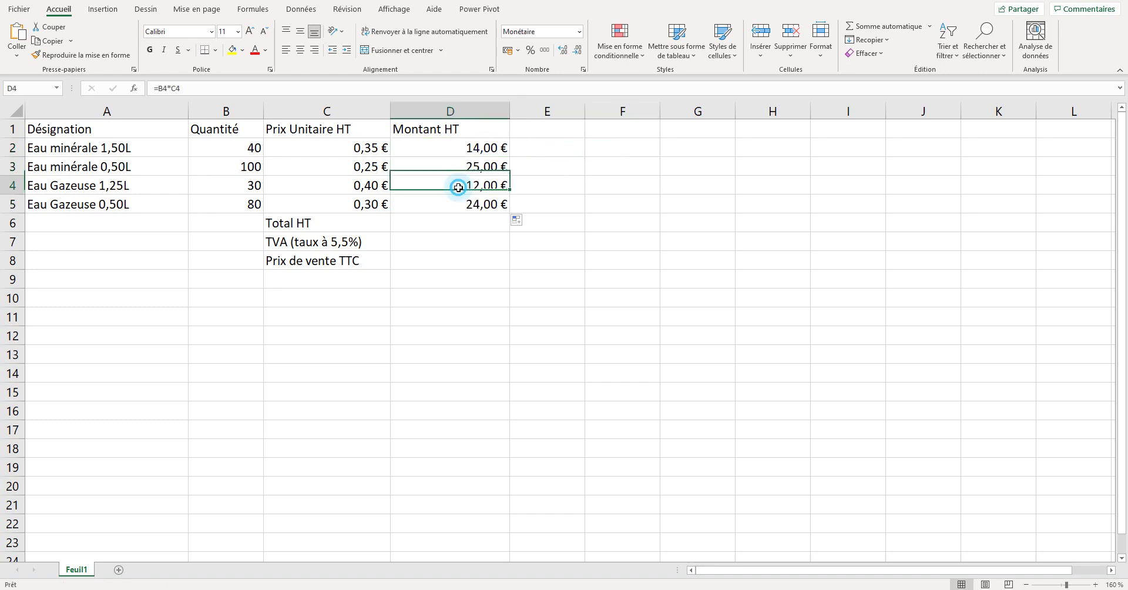
pyautogui.tripleClick(171, 88)
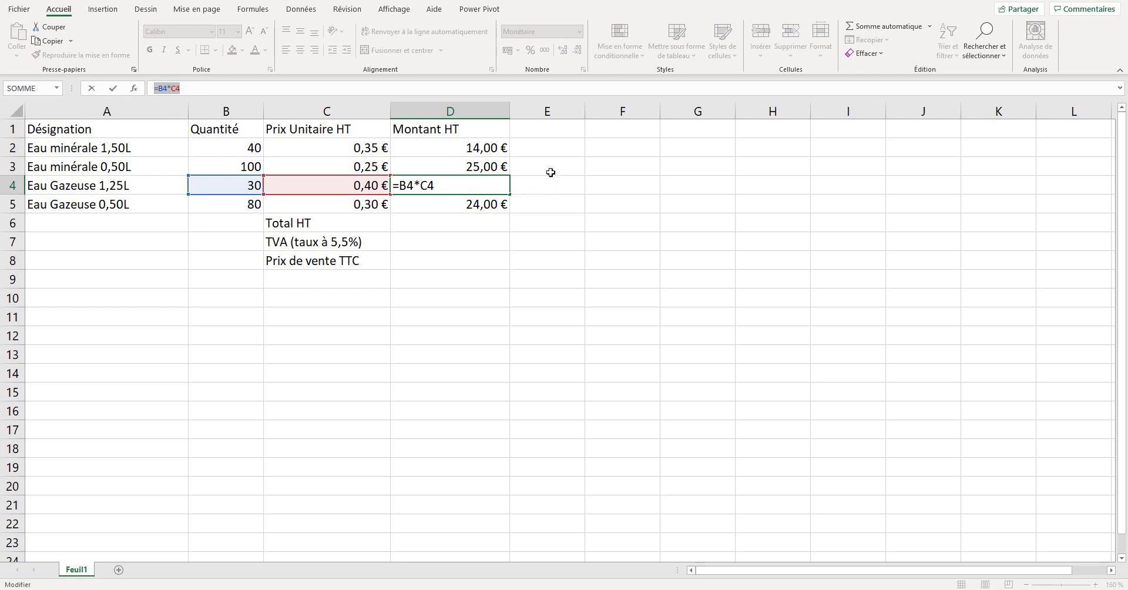
pyautogui.click(551, 173)
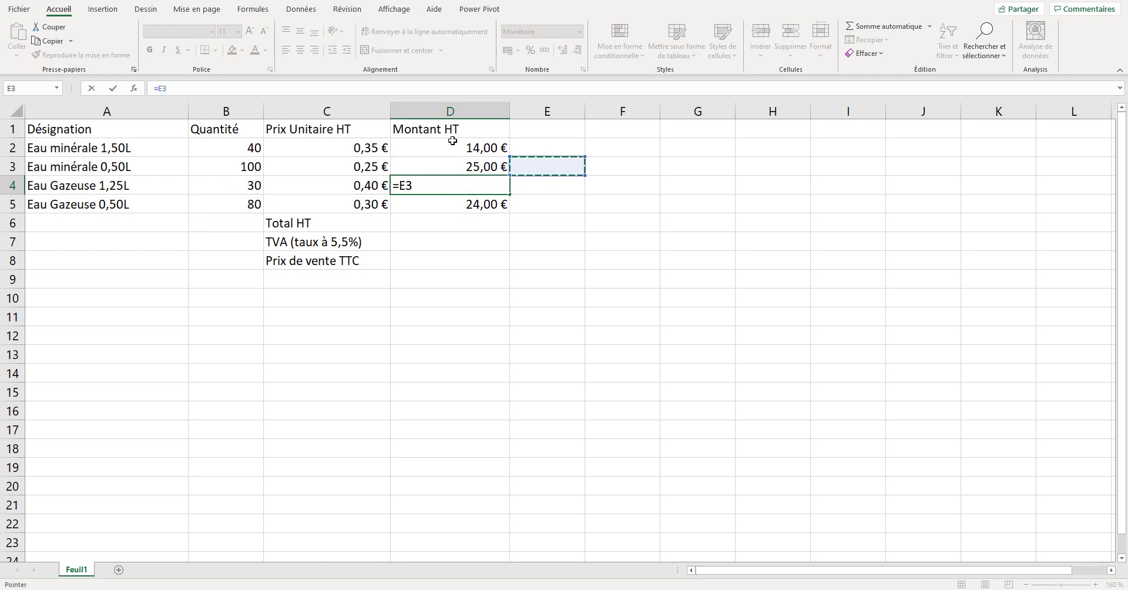
pyautogui.click(91, 88)
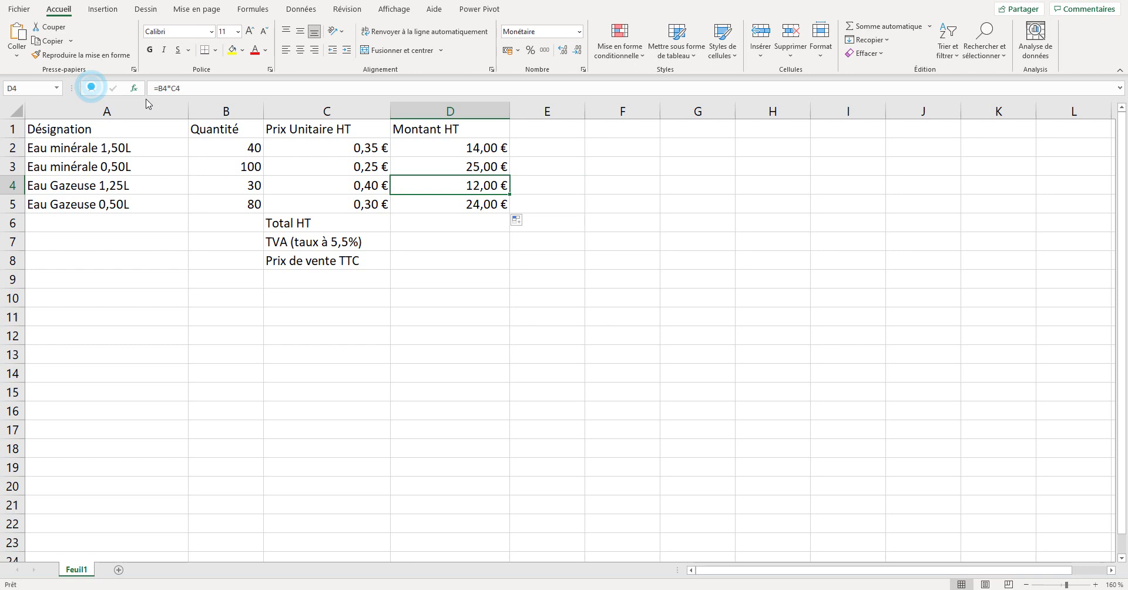
pyautogui.click(487, 204)
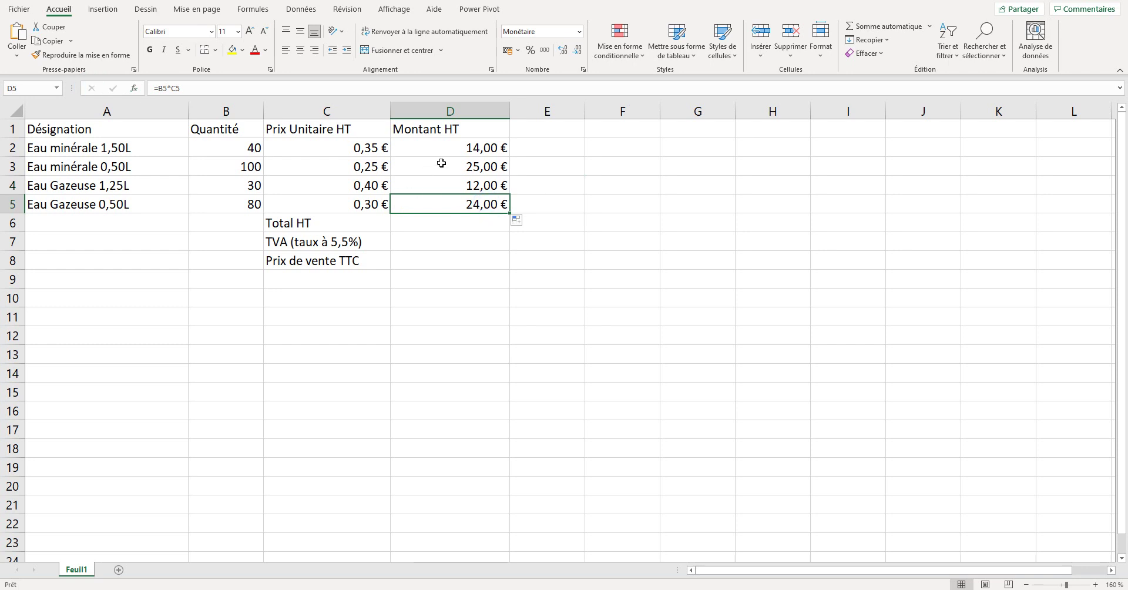
# Calculate the Total HT in D6 with the SOMME function over D2:D5
pyautogui.click(428, 221)
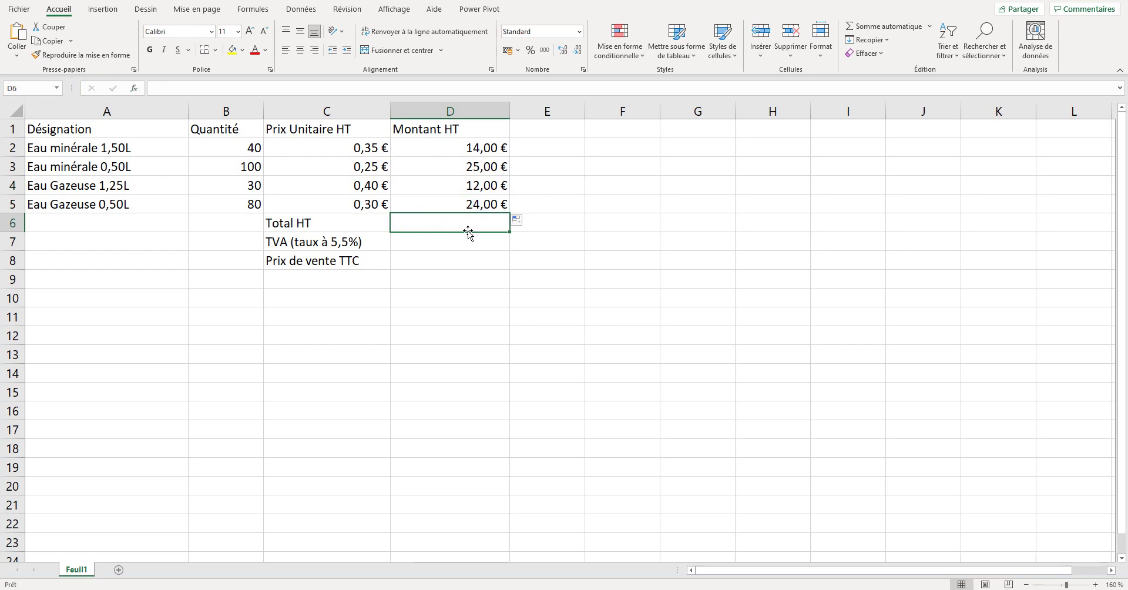
pyautogui.write('=')
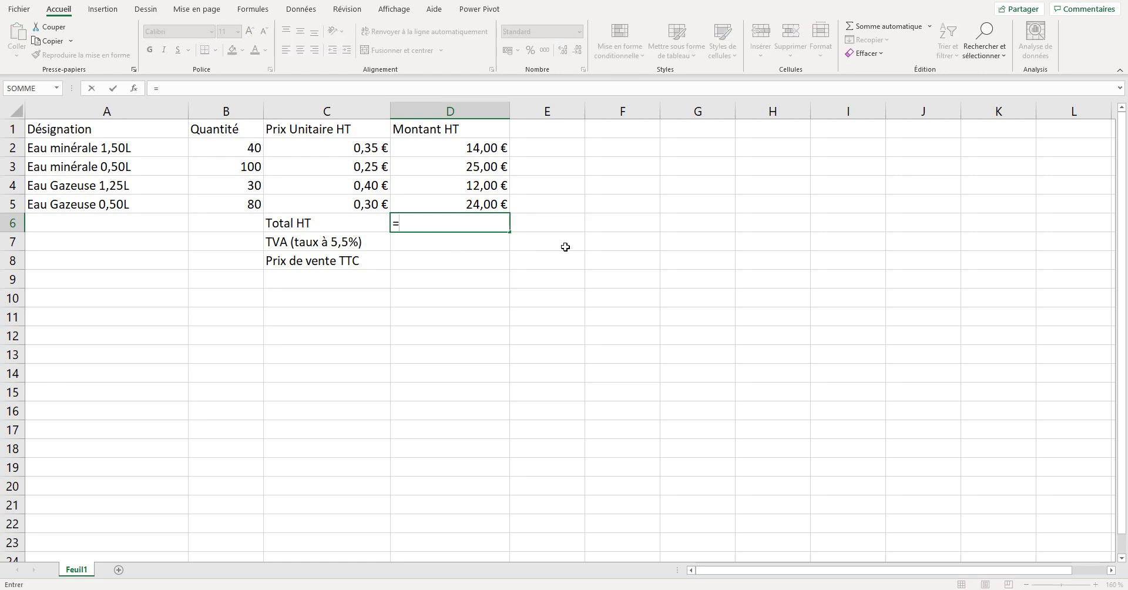
pyautogui.write('somme')
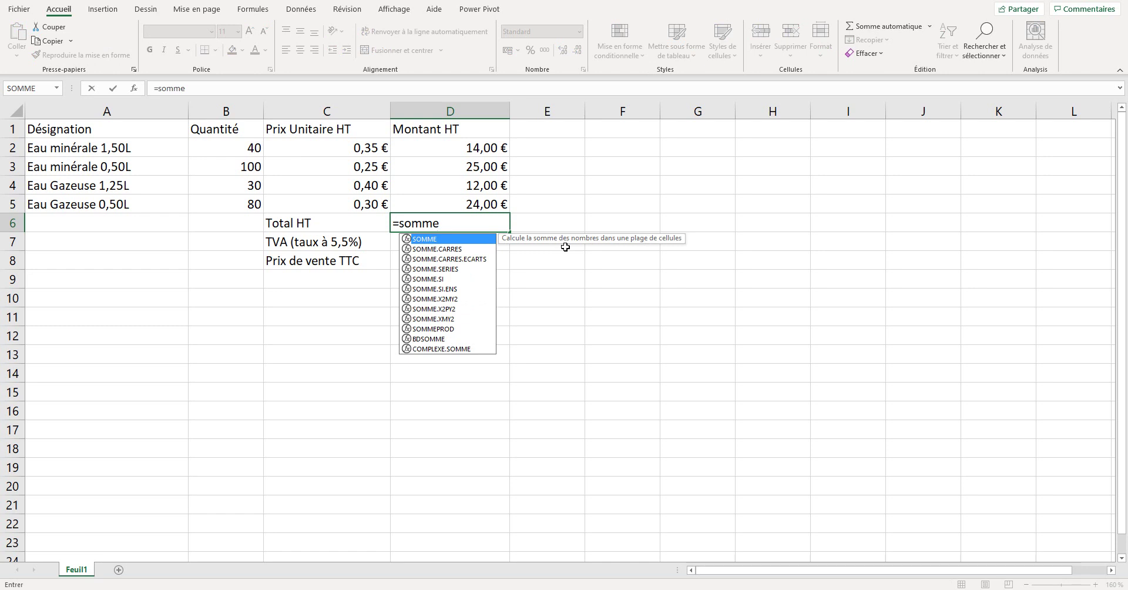
pyautogui.write('(')
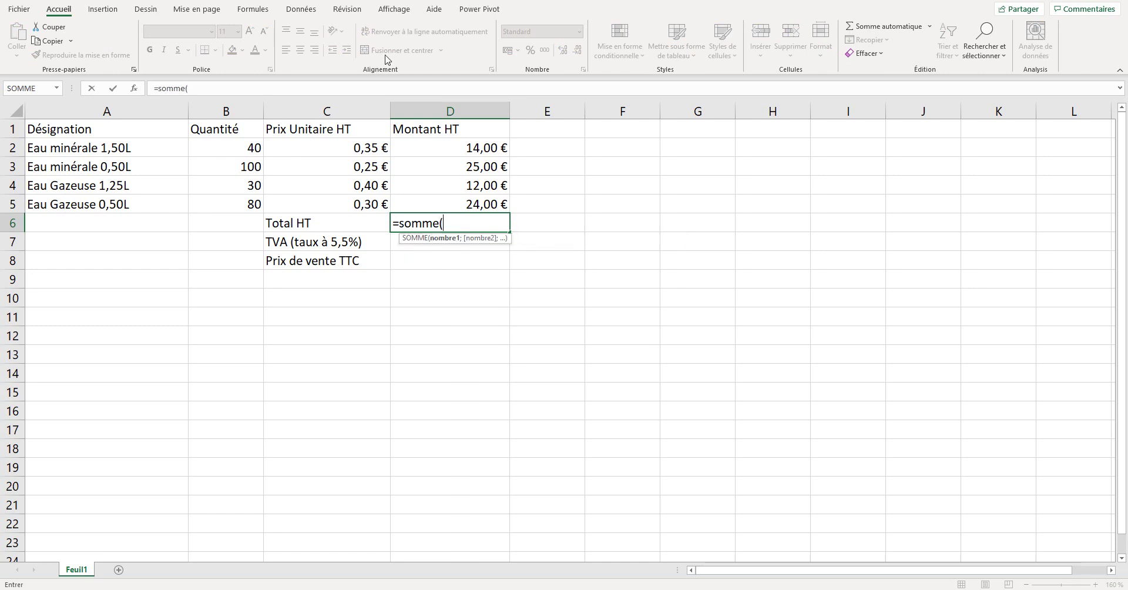
pyautogui.moveTo(497, 148); pyautogui.dragTo(490, 207)
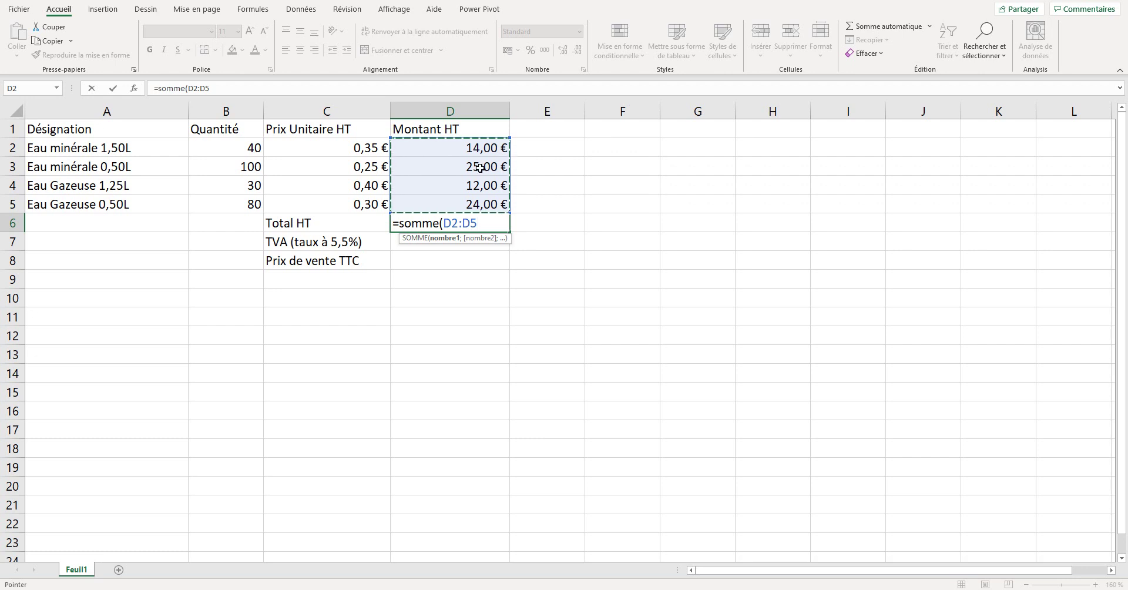
pyautogui.write(')')
pyautogui.press('Return')
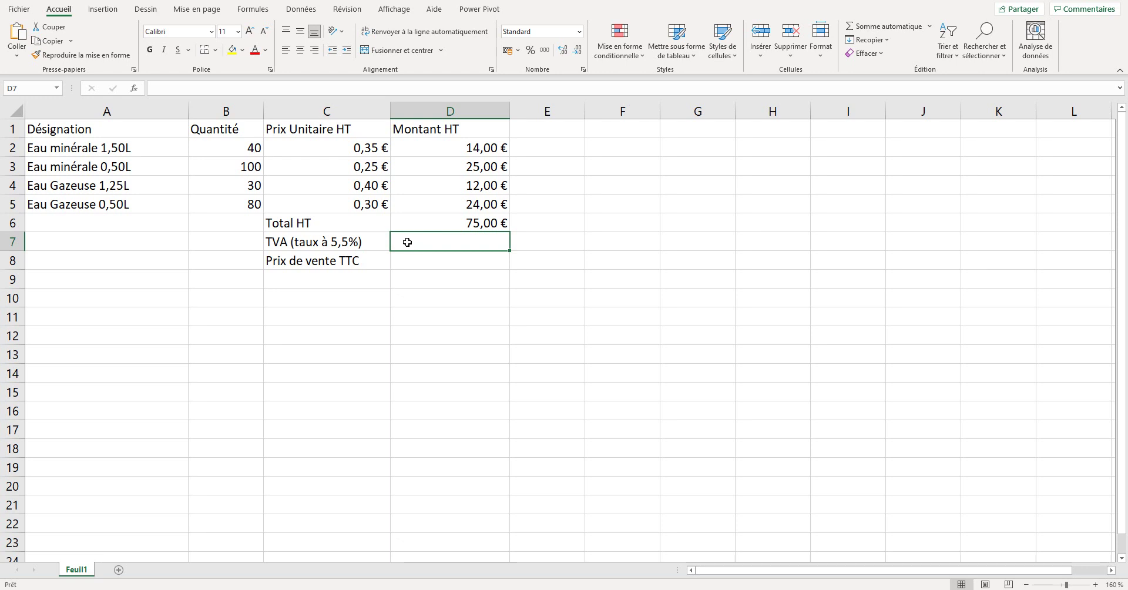
# Calculate the TVA in D7 by multiplying the Total HT in D6 by 0,055
pyautogui.write('=')
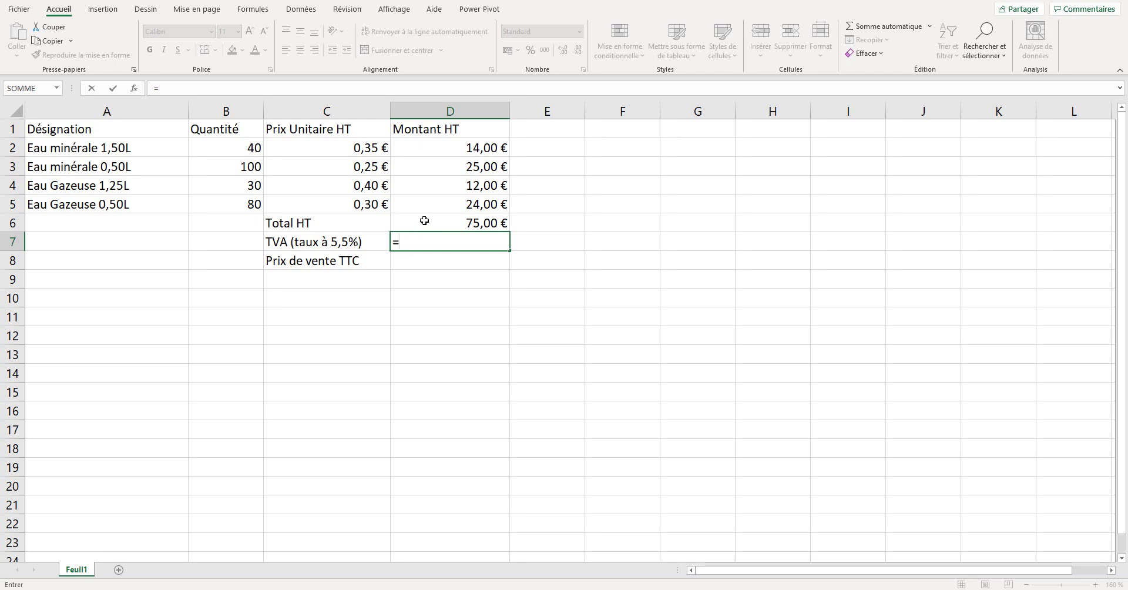
pyautogui.click(424, 220)
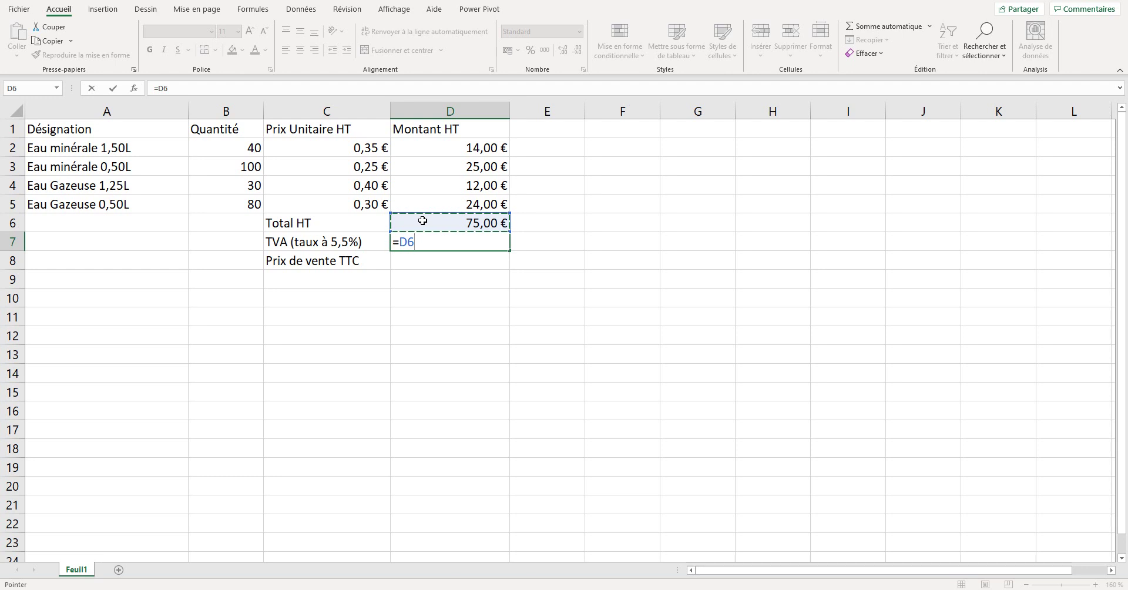
pyautogui.write('*')
pyautogui.write('055')
pyautogui.press('Return')
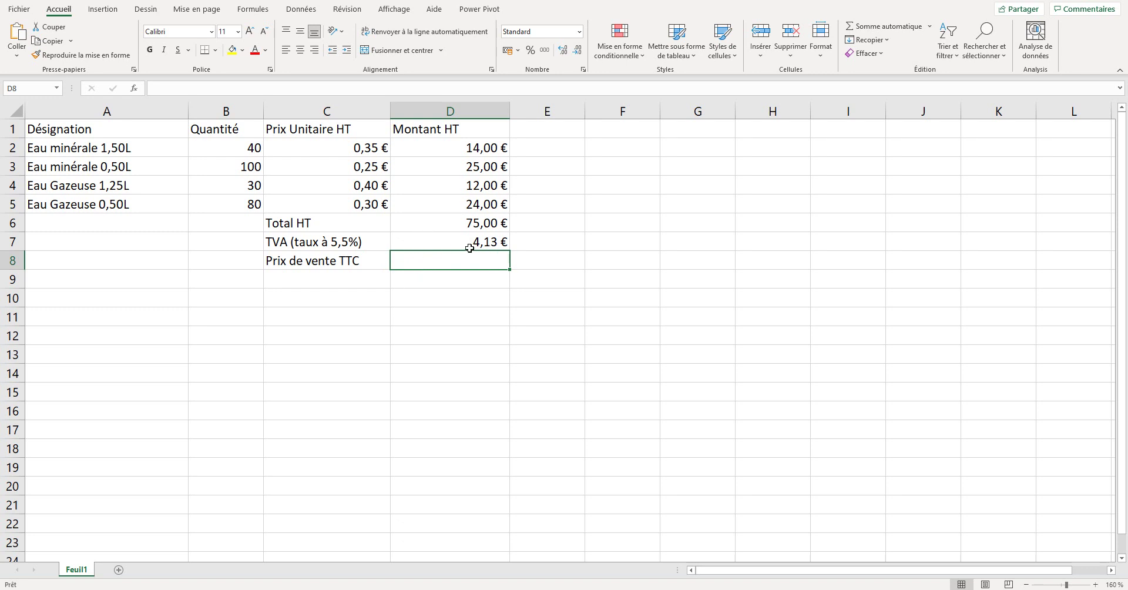
# Calculate the Prix de vente TTC in D8 with the formula =D6+D7
pyautogui.write('=')
pyautogui.click(433, 228)
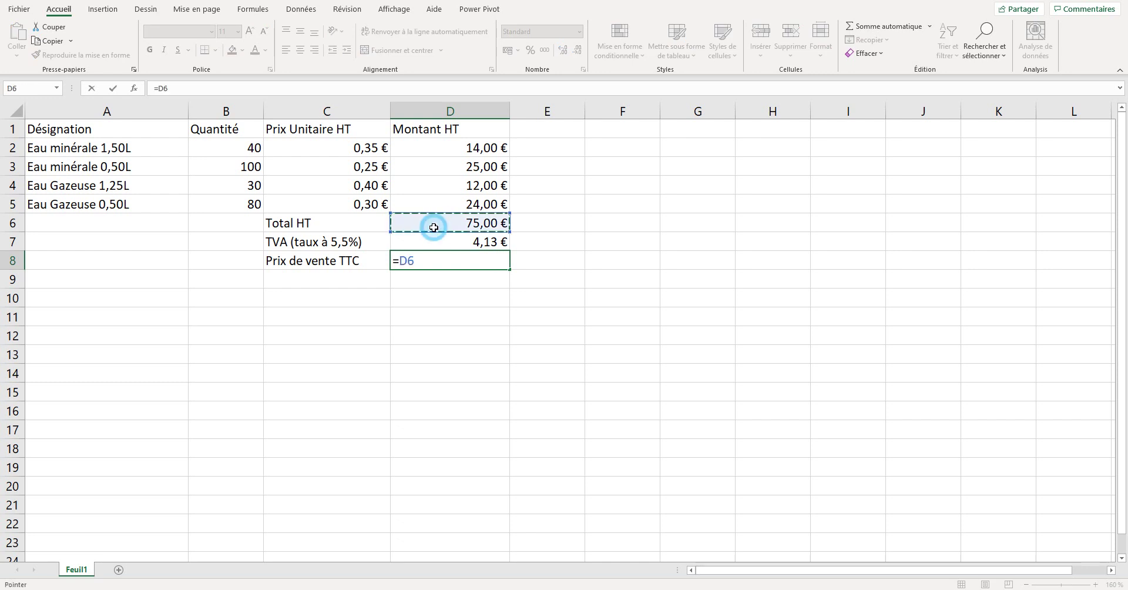
pyautogui.write('+')
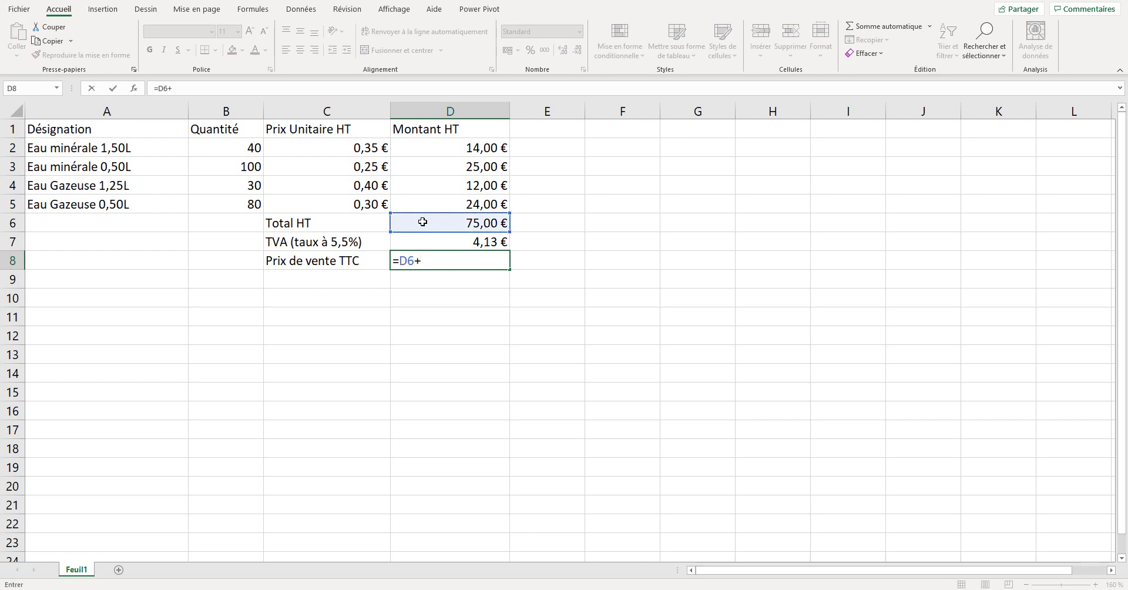
pyautogui.click(426, 242)
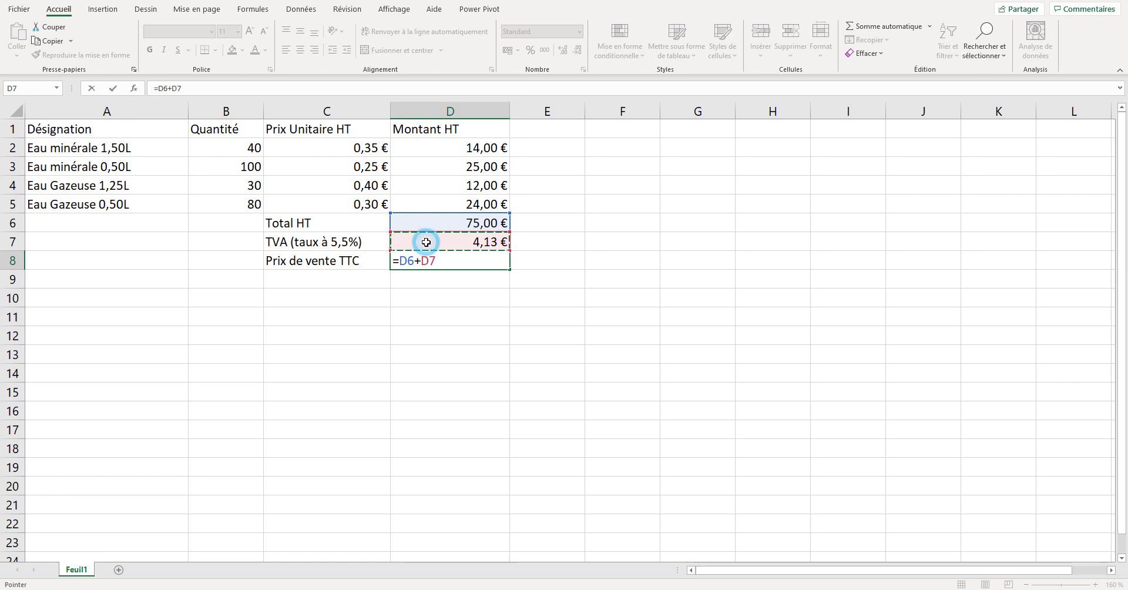
pyautogui.press('Return')
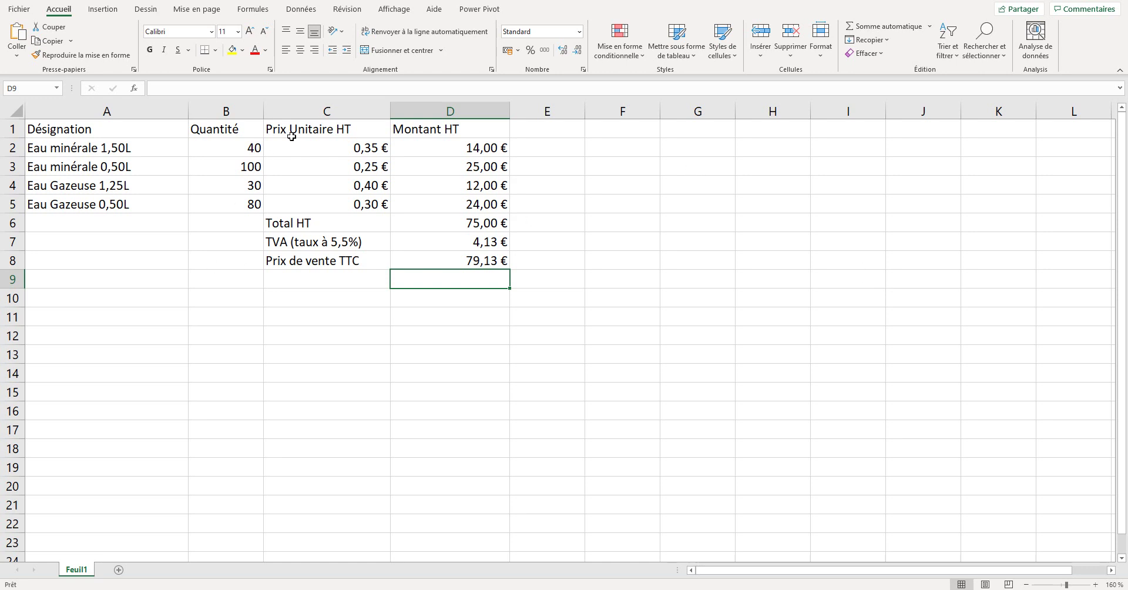
# Change the Quantité of Eau minérale 1,50L in B2 to 60 and of Eau minérale 0,50L in B3 to 360
pyautogui.click(240, 151)
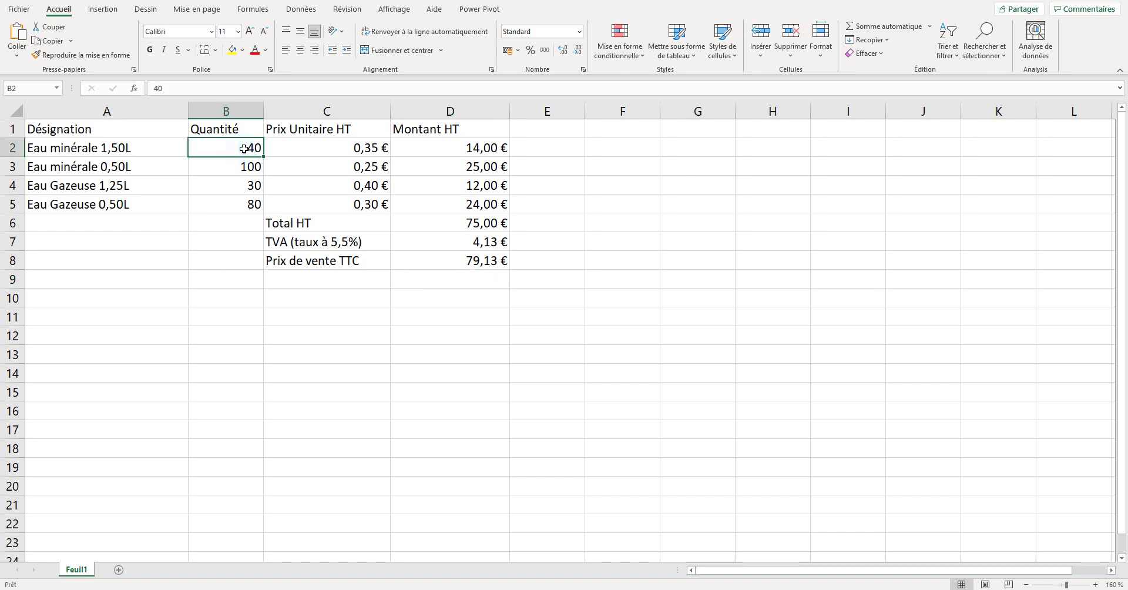
pyautogui.doubleClick(157, 89)
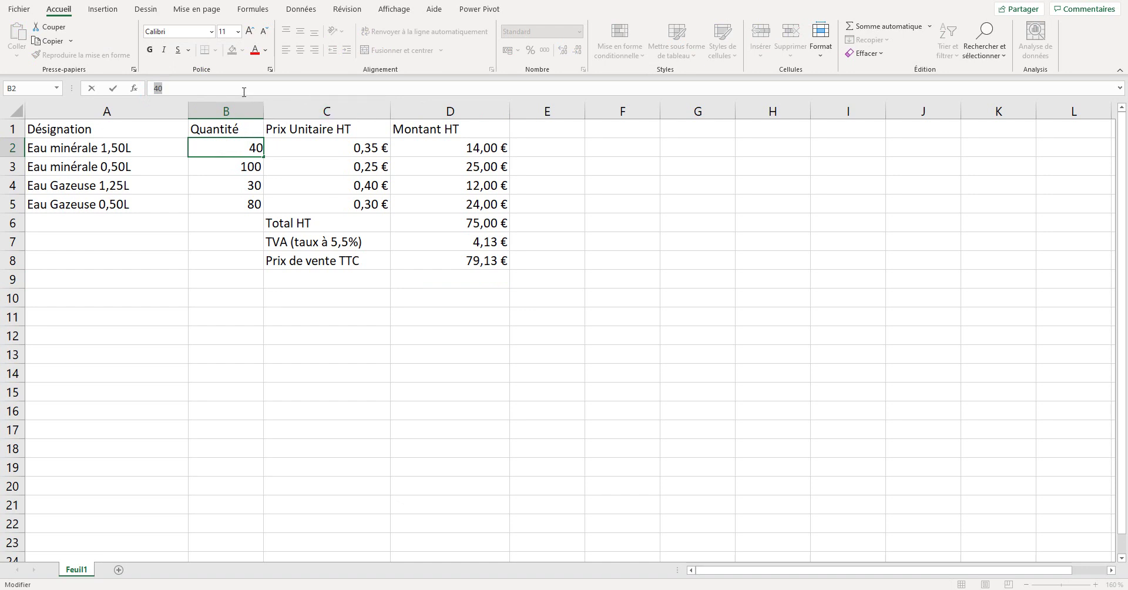
pyautogui.write('60')
pyautogui.press('Return')
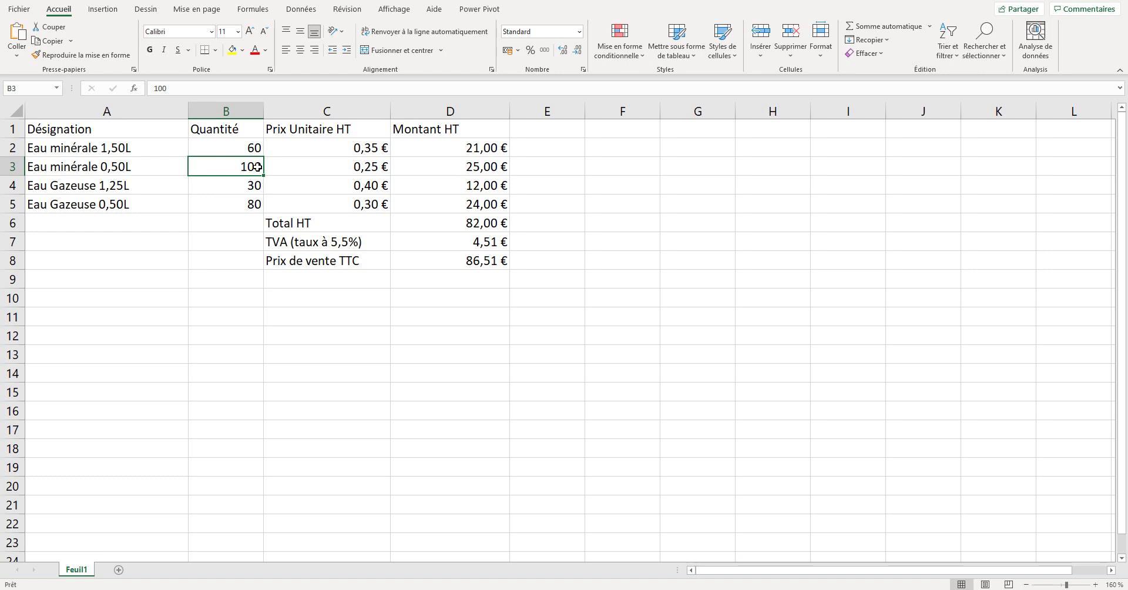
pyautogui.write('360')
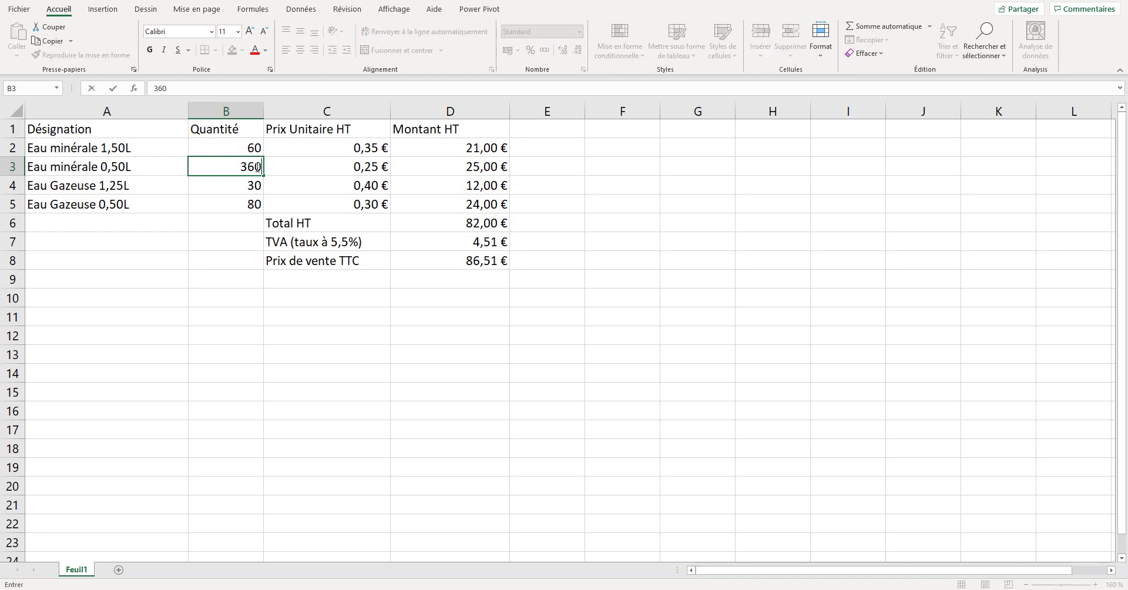
pyautogui.press('Return')
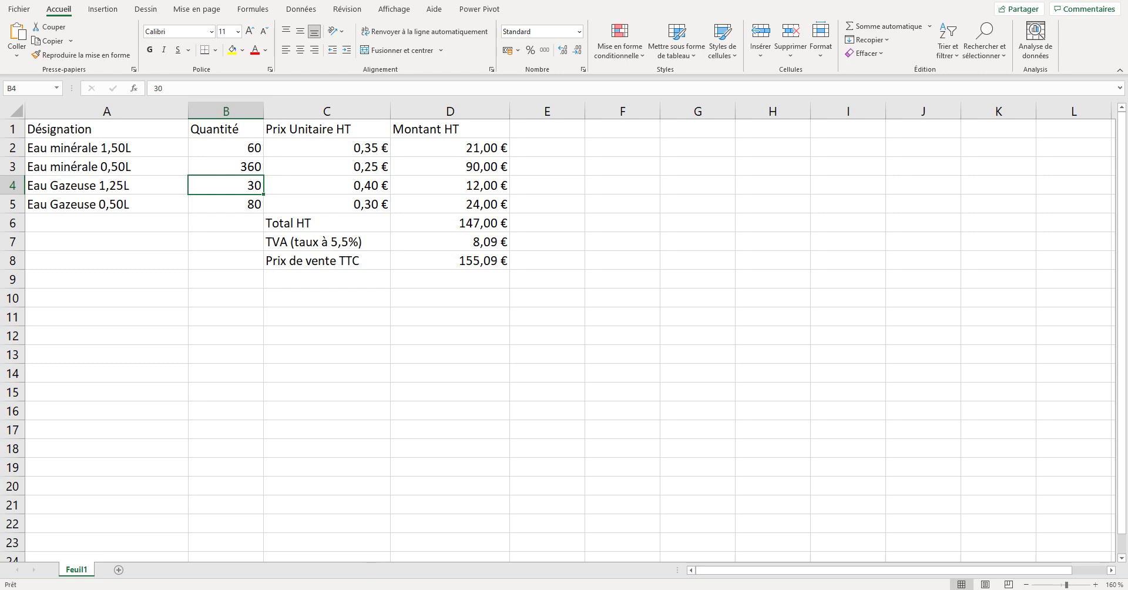
pyautogui.moveTo(428, 585)
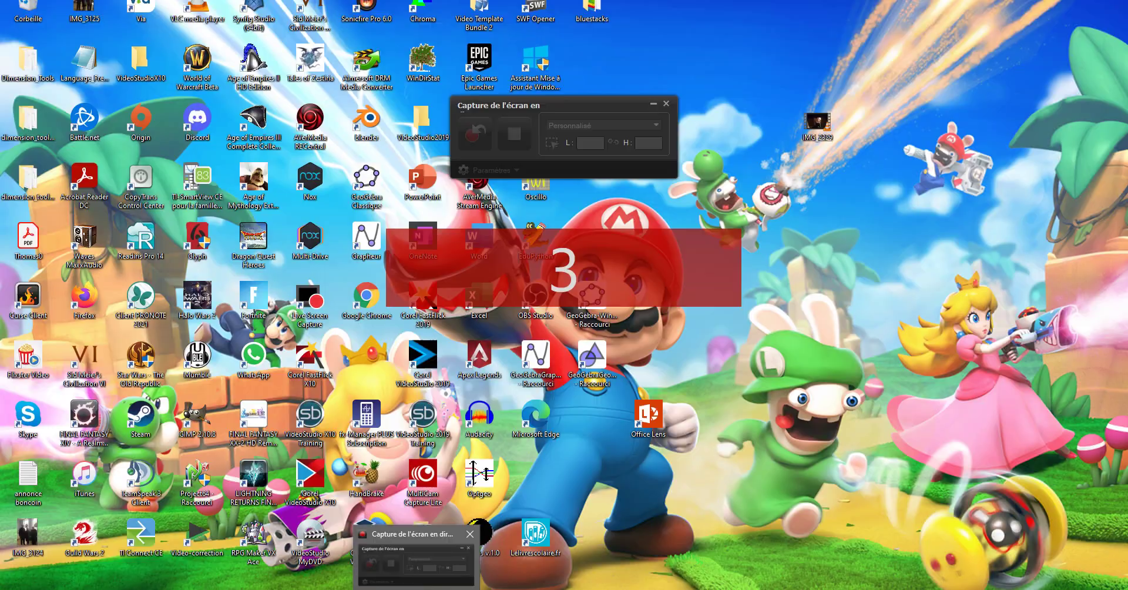